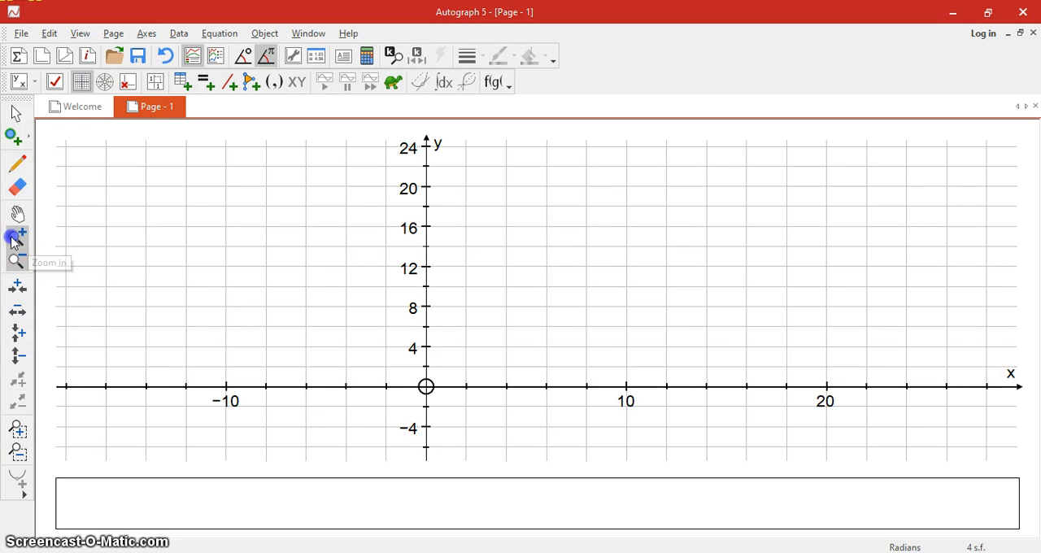
Zoom the graph in and out until the x-axis spans about −2 to 20 and the y-axis about −6 to 8.
{"action": "left_click", "coordinate": [336, 423]}
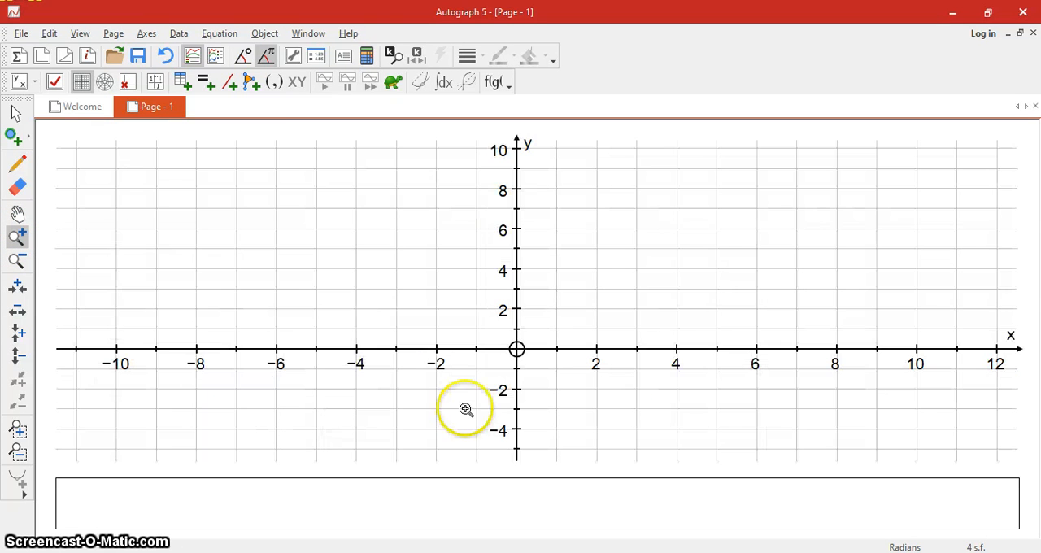
{"action": "left_click", "coordinate": [894, 426]}
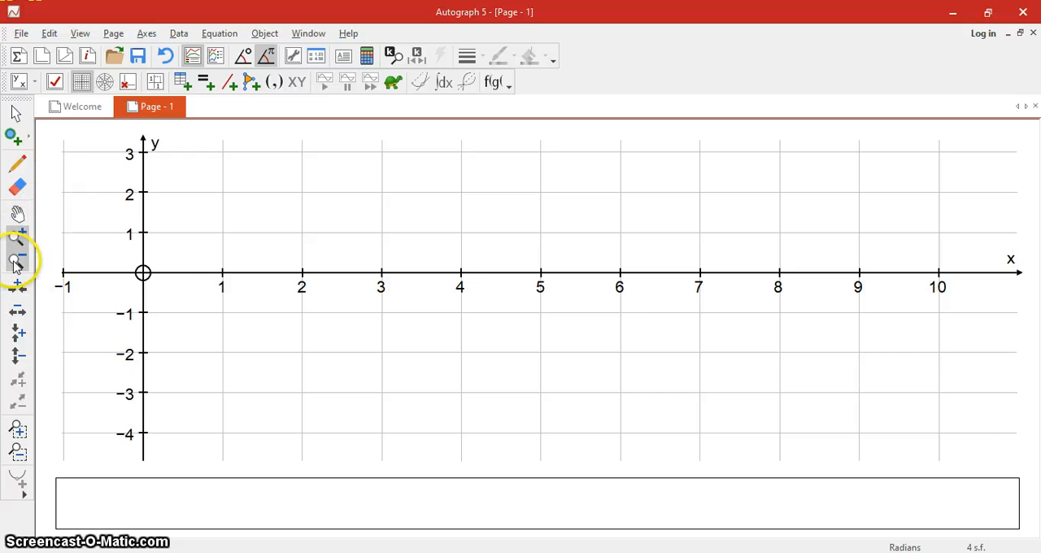
{"action": "left_click", "coordinate": [17, 260]}
{"action": "left_click", "coordinate": [174, 346]}
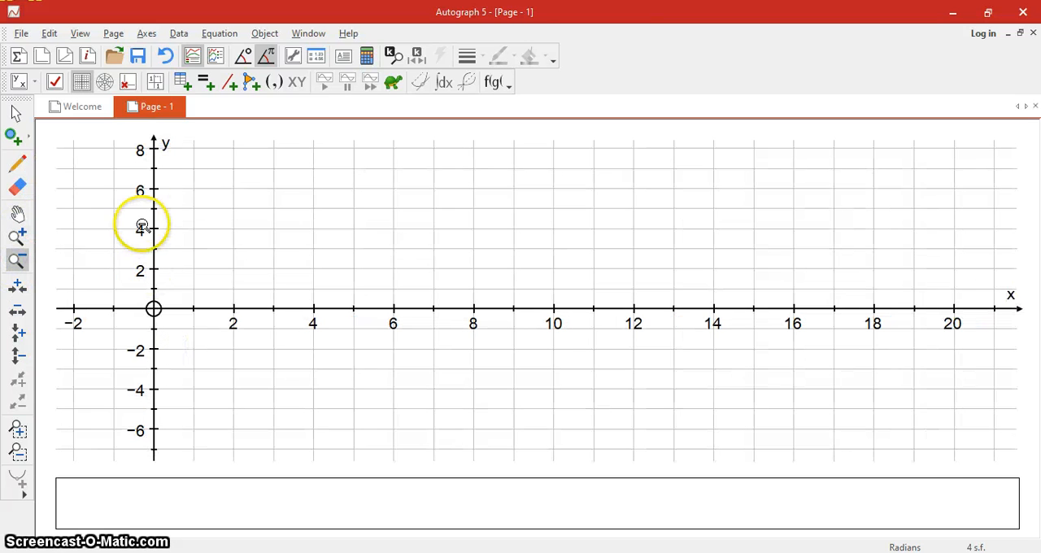
{"action": "left_click", "coordinate": [107, 211]}
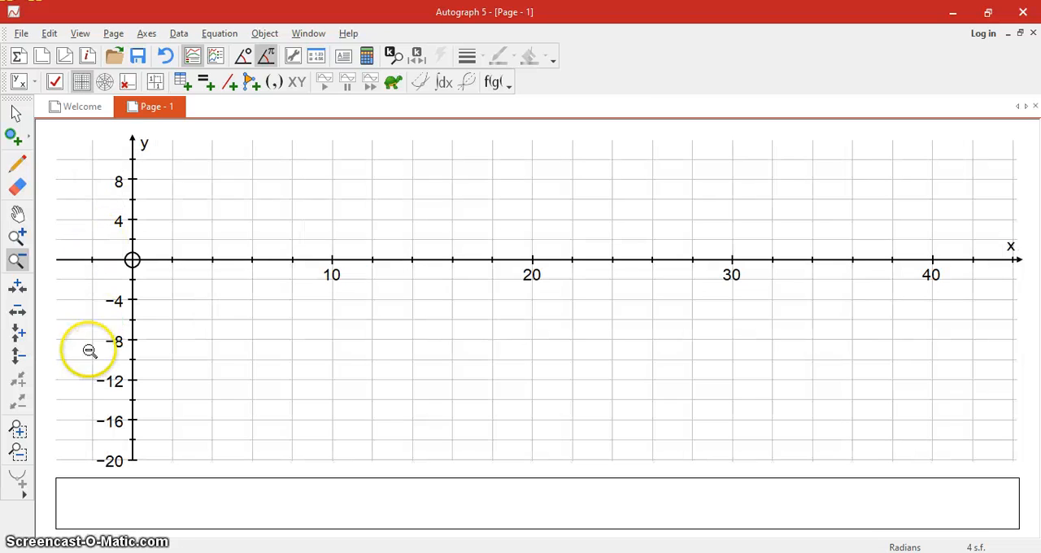
{"action": "left_click", "coordinate": [19, 242]}
{"action": "left_click", "coordinate": [93, 204]}
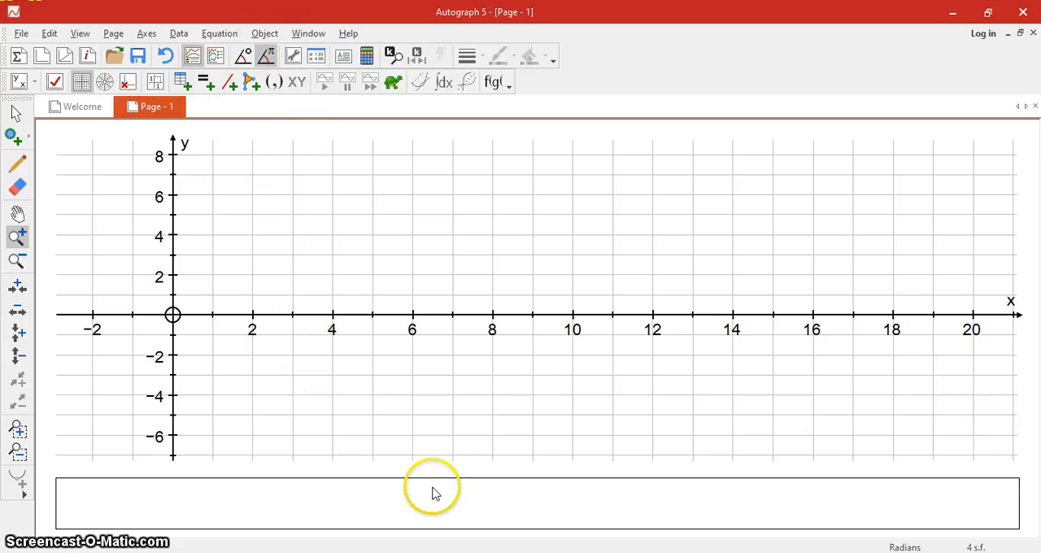
Switch to Document1 in Microsoft Word and copy the whole problem text, from the "Tentukan Daerah penyelesaian" heading through Y ≤ 2.
{"action": "mouse_move", "coordinate": [579, 552]}
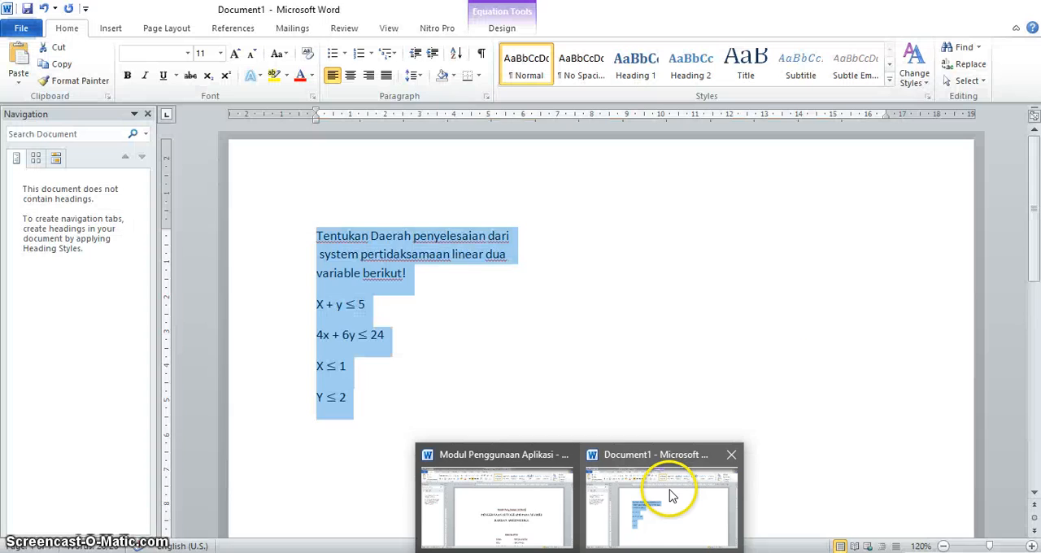
{"action": "left_click", "coordinate": [670, 493]}
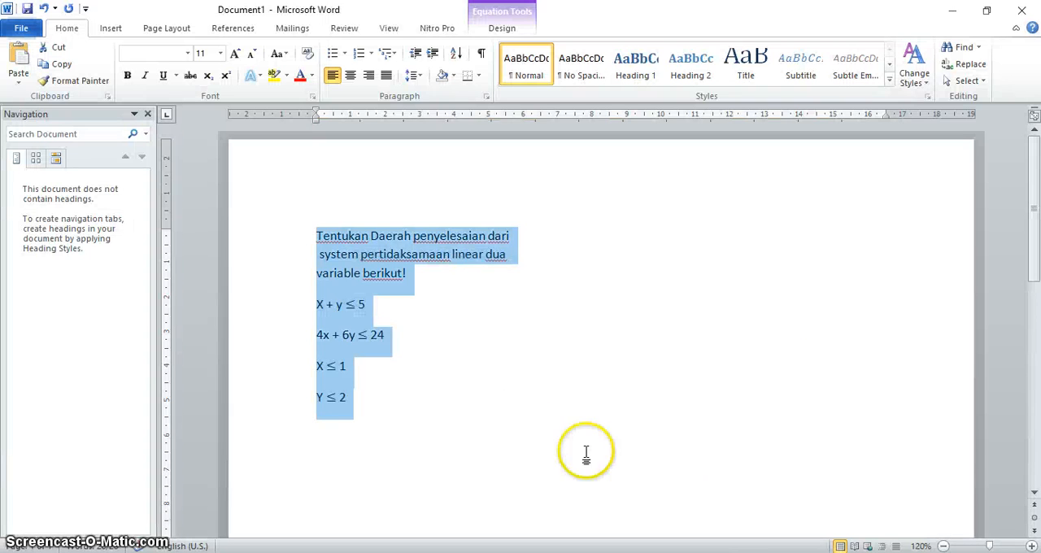
{"action": "left_click", "coordinate": [504, 415]}
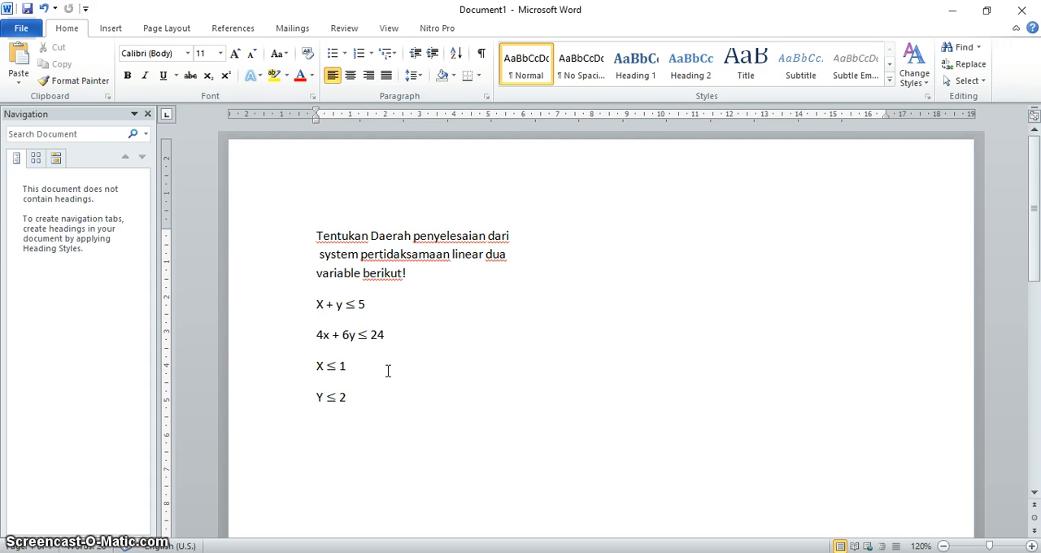
{"action": "left_click", "coordinate": [333, 376]}
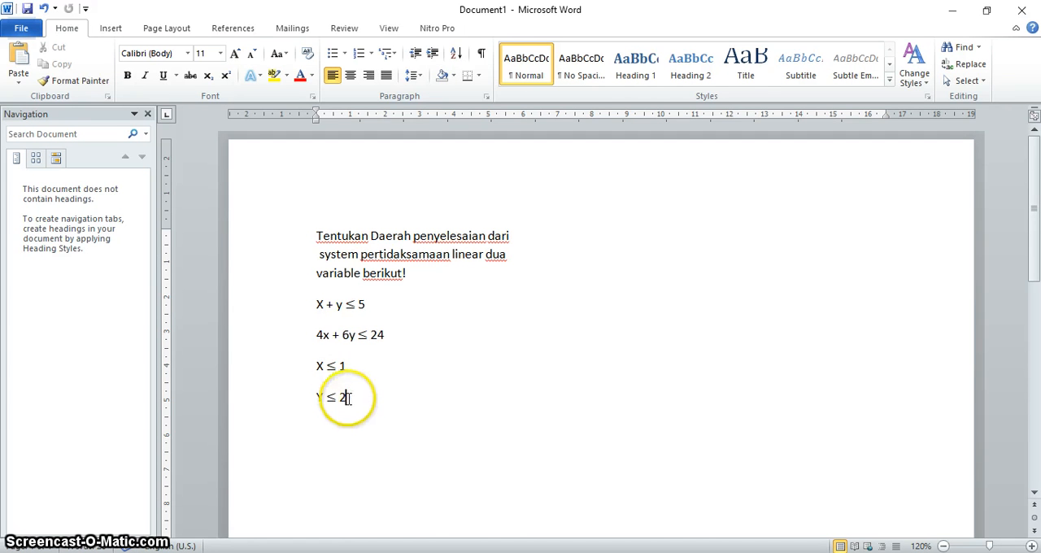
{"action": "left_click_drag", "start_coordinate": [344, 397], "coordinate": [317, 236]}
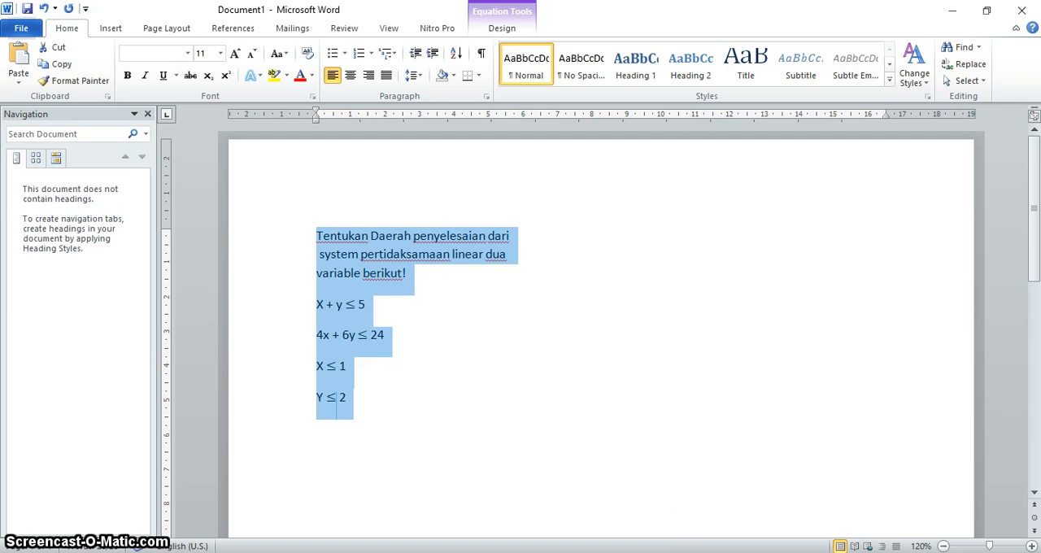
Switch back to Autograph and add a text box containing the copied problem text to the graph page.
{"action": "key", "text": "alt+Tab"}
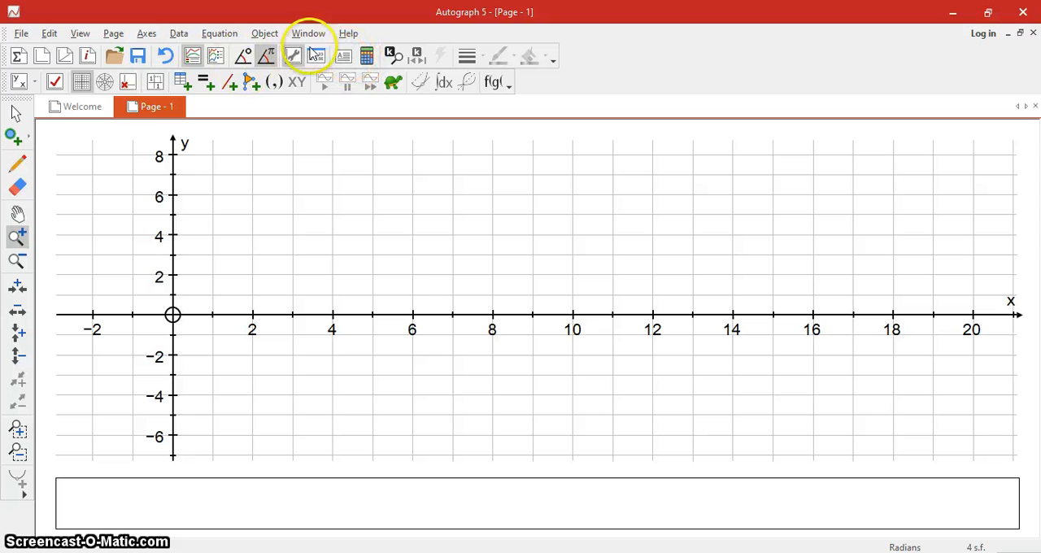
{"action": "left_click", "coordinate": [342, 54]}
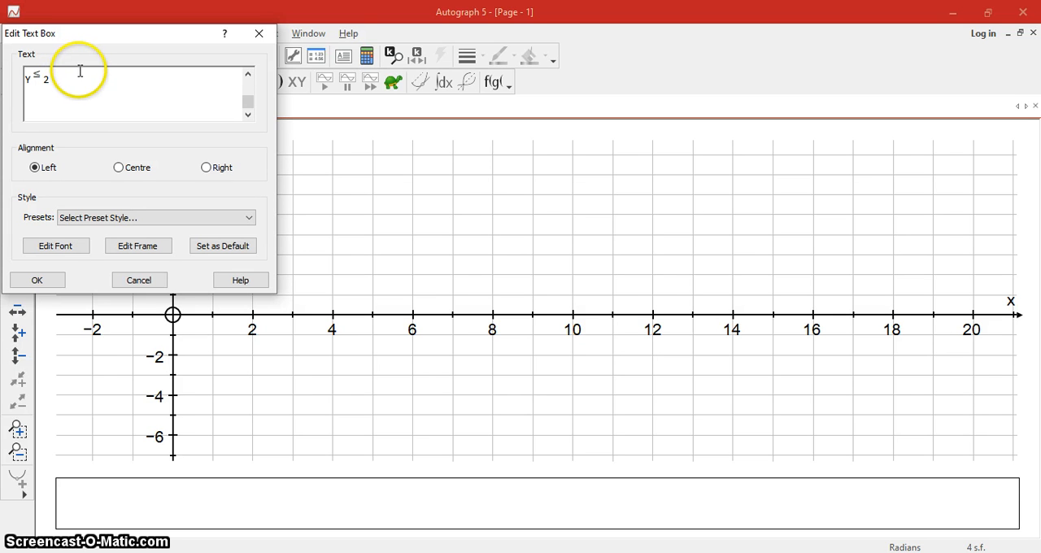
{"action": "left_click", "coordinate": [33, 278]}
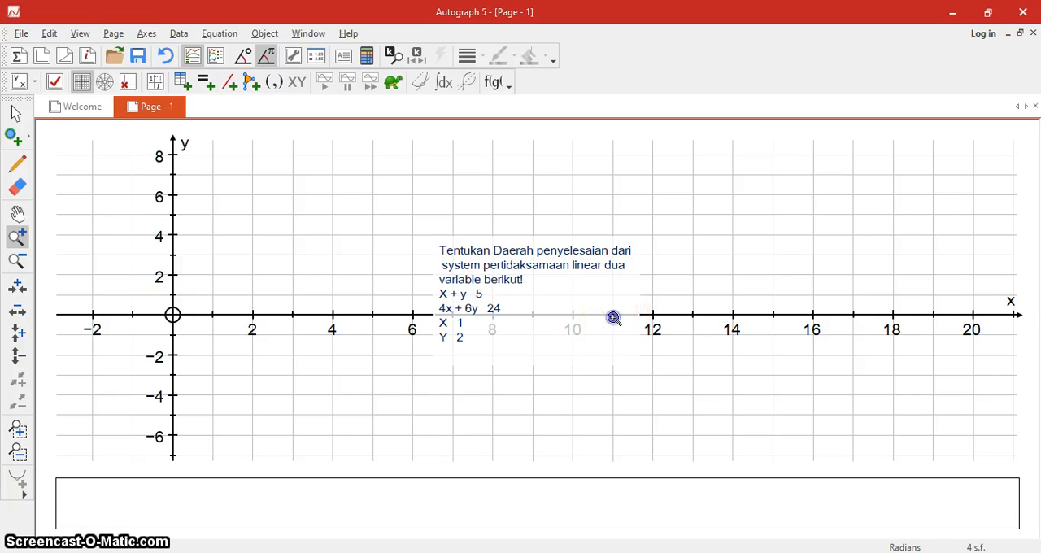
Move the problem text box to the upper-right corner of the graph area.
{"action": "left_click_drag", "start_coordinate": [632, 289], "coordinate": [614, 287]}
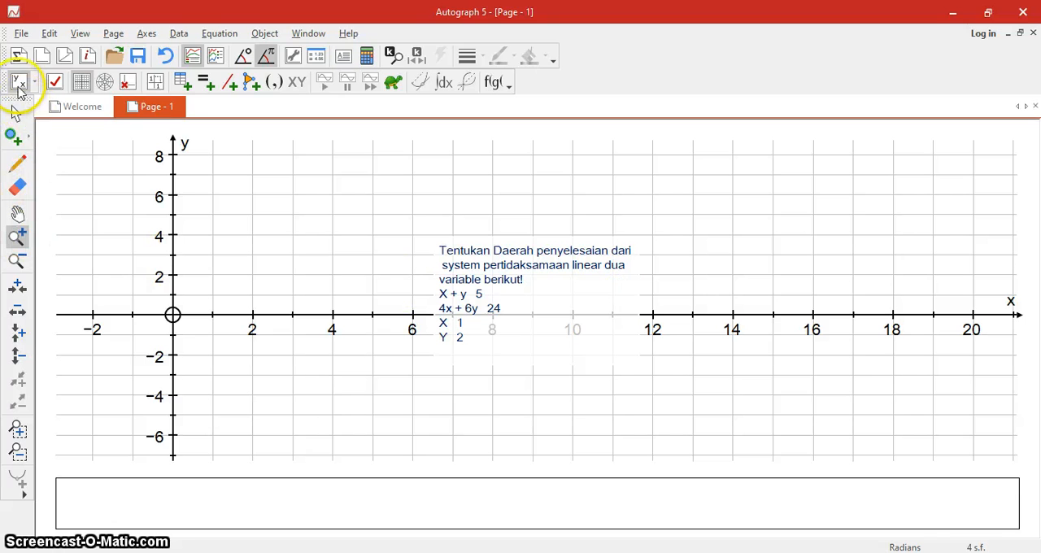
{"action": "left_click", "coordinate": [18, 112]}
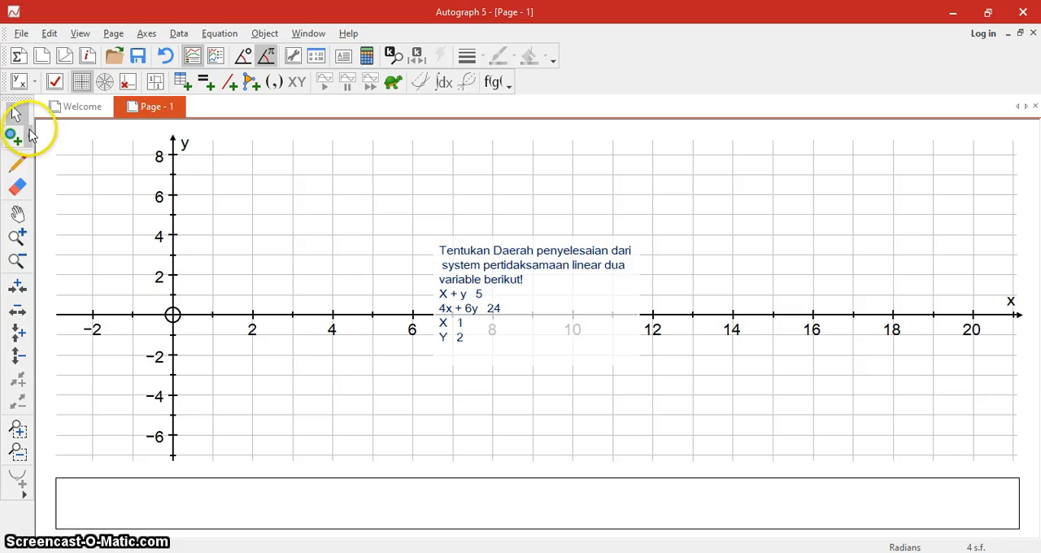
{"action": "left_click_drag", "start_coordinate": [593, 309], "coordinate": [970, 211]}
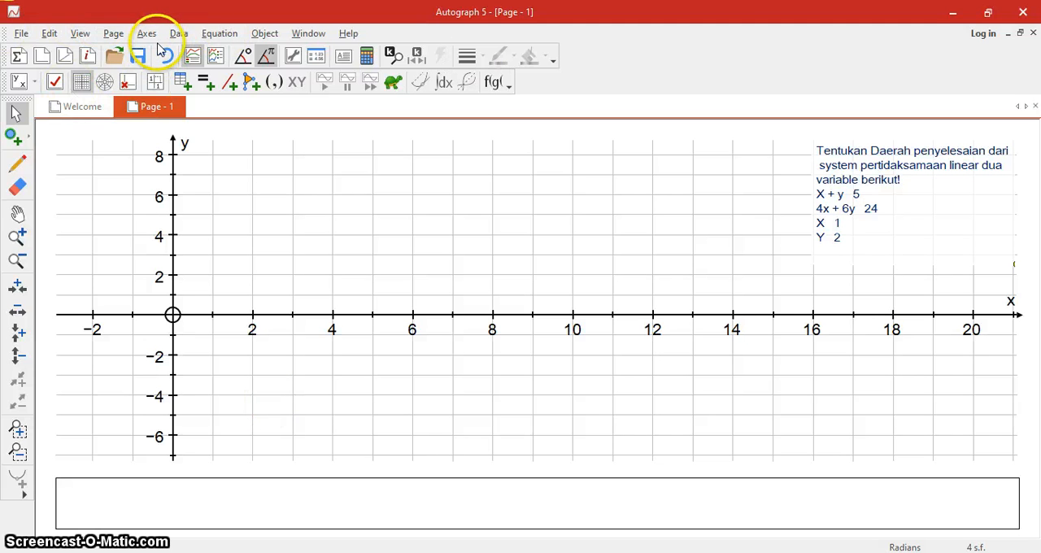
Add the inequality x + y ≤ 5 as the first equation and plot it.
{"action": "left_click", "coordinate": [220, 37]}
{"action": "left_click", "coordinate": [232, 51]}
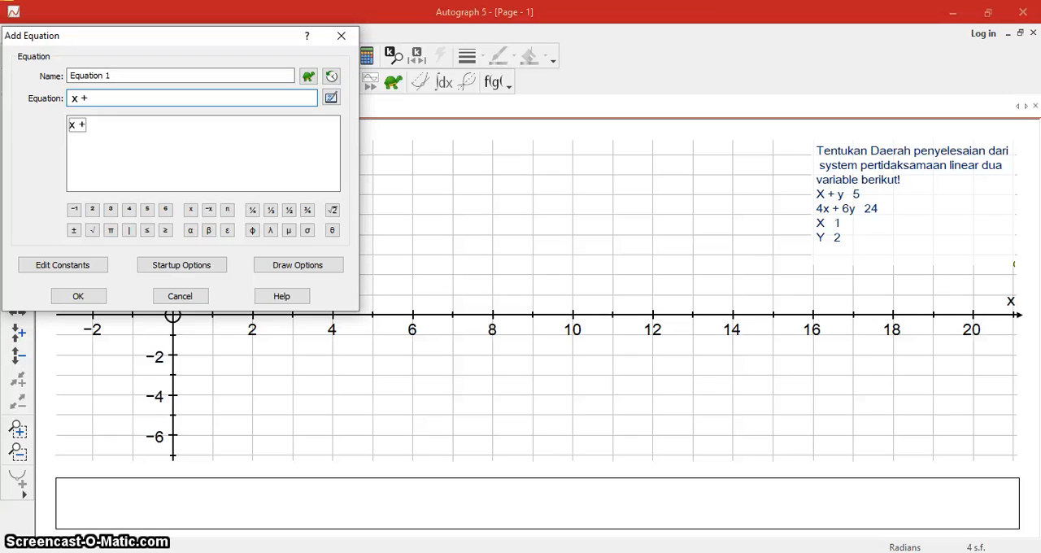
{"action": "type", "text": "y ≤ 5"}
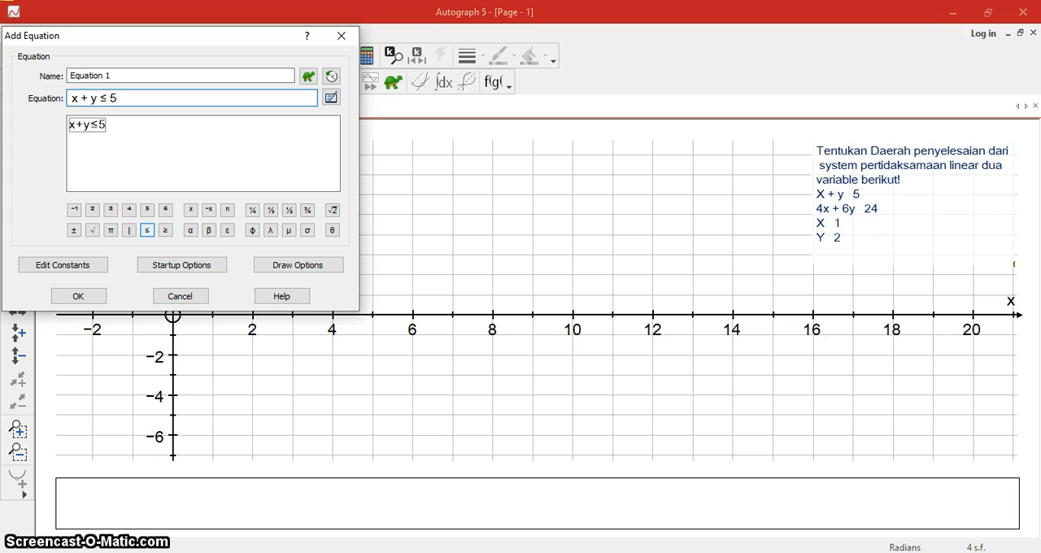
{"action": "left_click", "coordinate": [95, 296]}
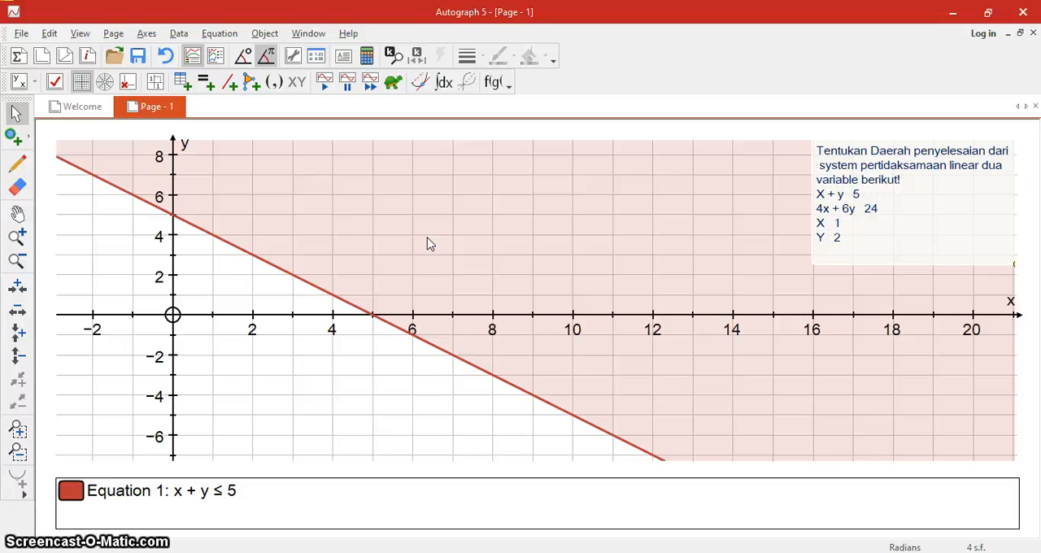
{"action": "left_click", "coordinate": [391, 85]}
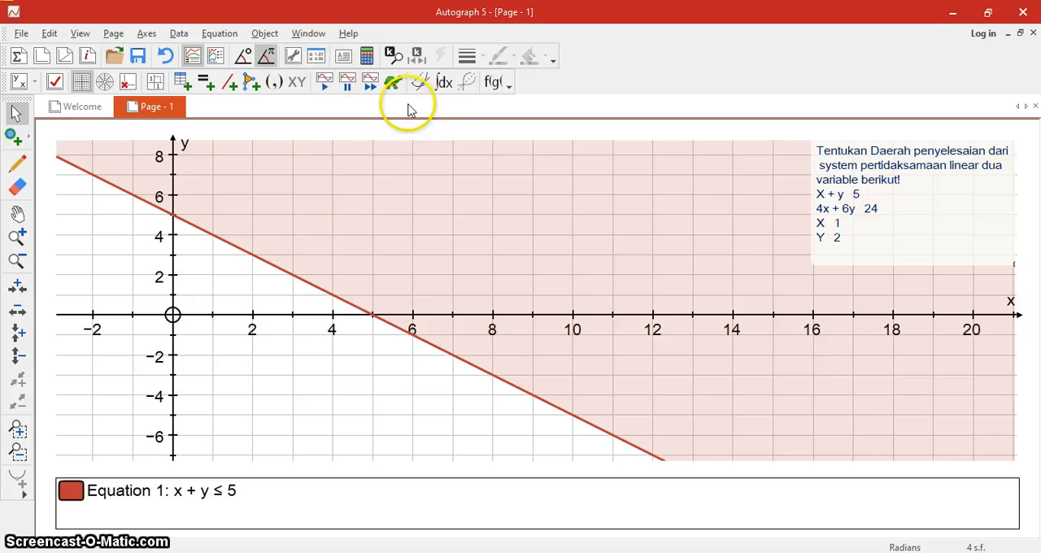
Plot the inequality 4x + 6y ≤ 24 as the second equation and turn on Slow Plot.
{"action": "left_click", "coordinate": [225, 31]}
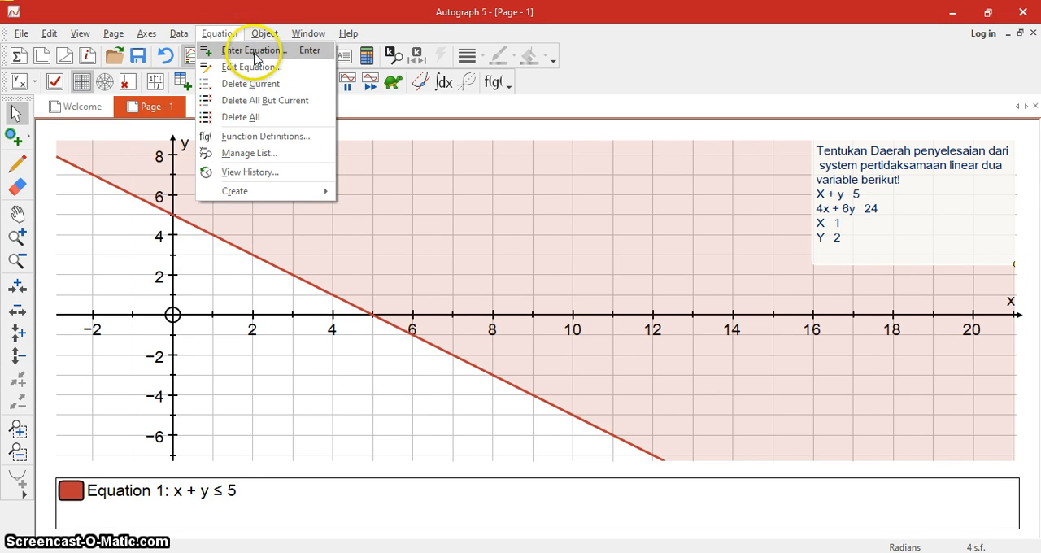
{"action": "left_click", "coordinate": [254, 54]}
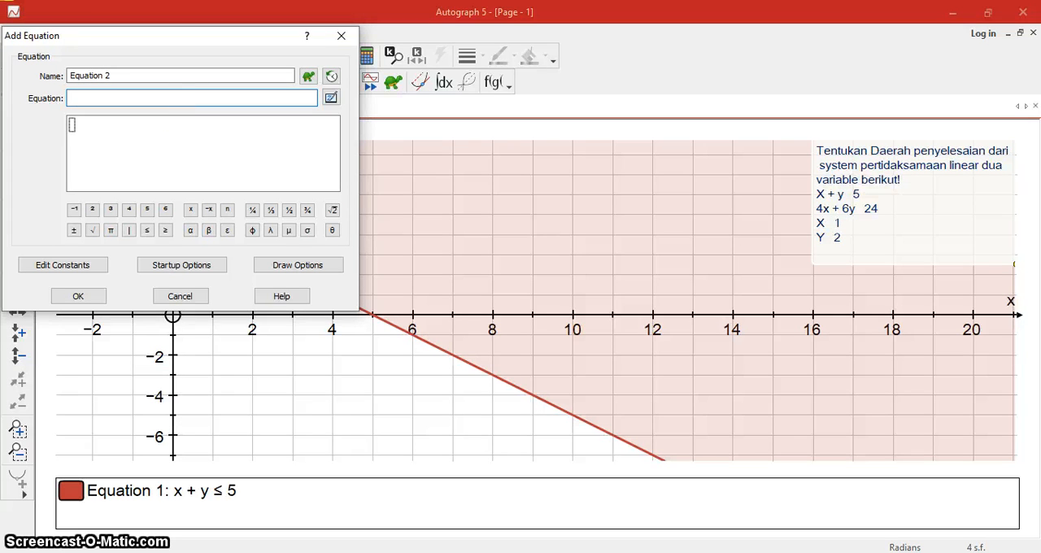
{"action": "type", "text": "4x + 6y"}
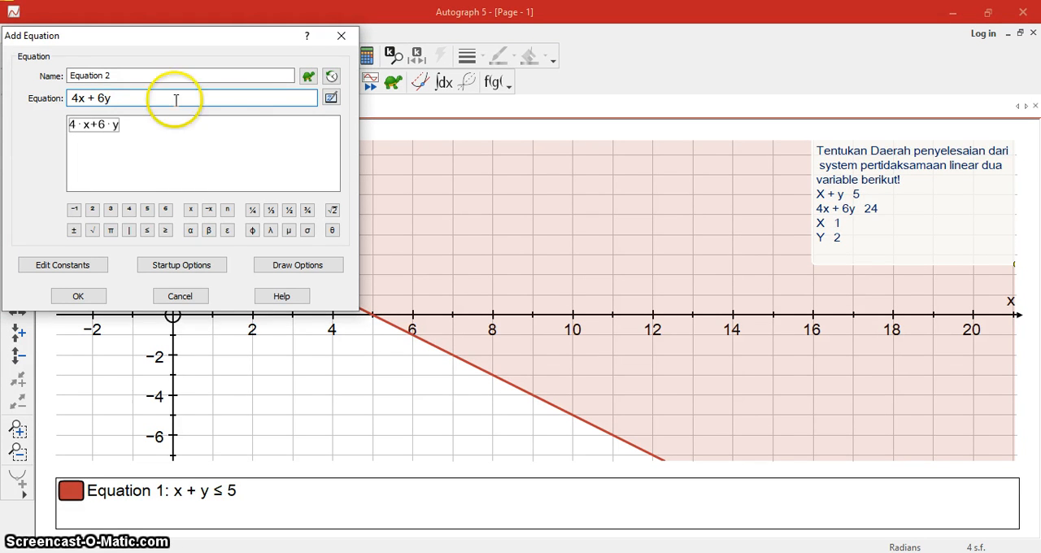
{"action": "left_click", "coordinate": [150, 232]}
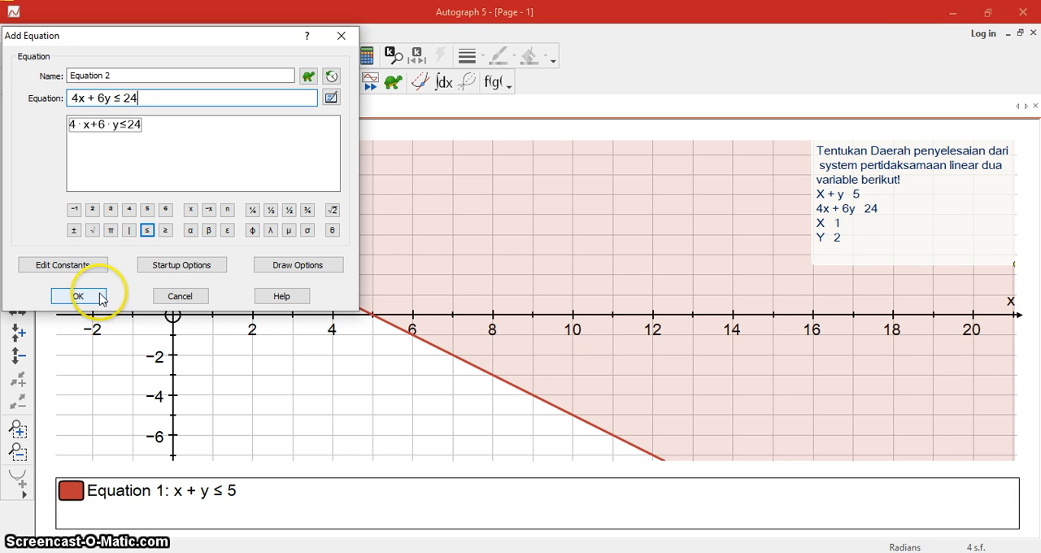
{"action": "left_click", "coordinate": [102, 298]}
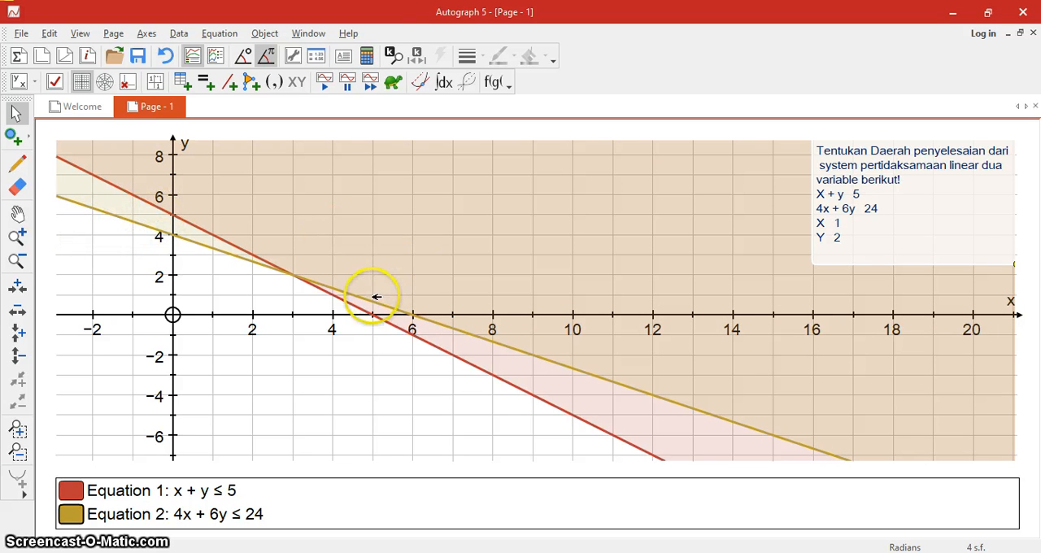
{"action": "left_click", "coordinate": [391, 81]}
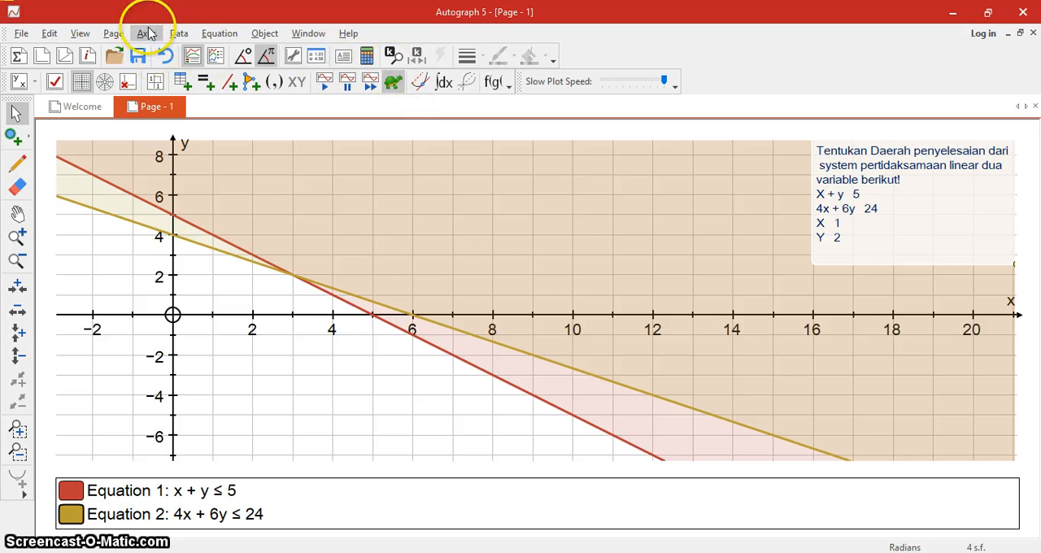
Add the inequality x ≥ 1 as the third equation and plot it.
{"action": "left_click", "coordinate": [199, 33]}
{"action": "left_click", "coordinate": [201, 33]}
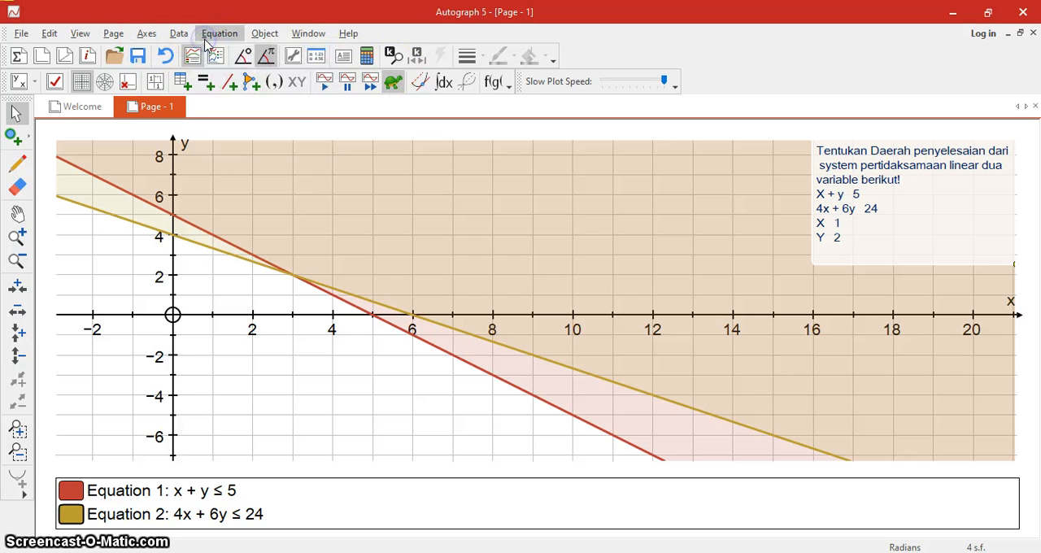
{"action": "left_click", "coordinate": [209, 32]}
{"action": "left_click", "coordinate": [217, 49]}
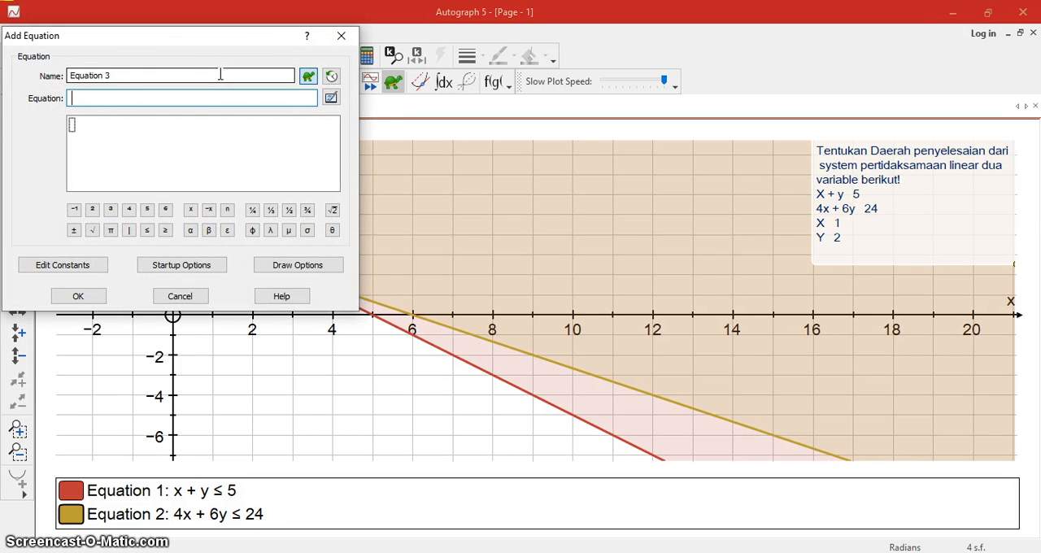
{"action": "left_click", "coordinate": [73, 98]}
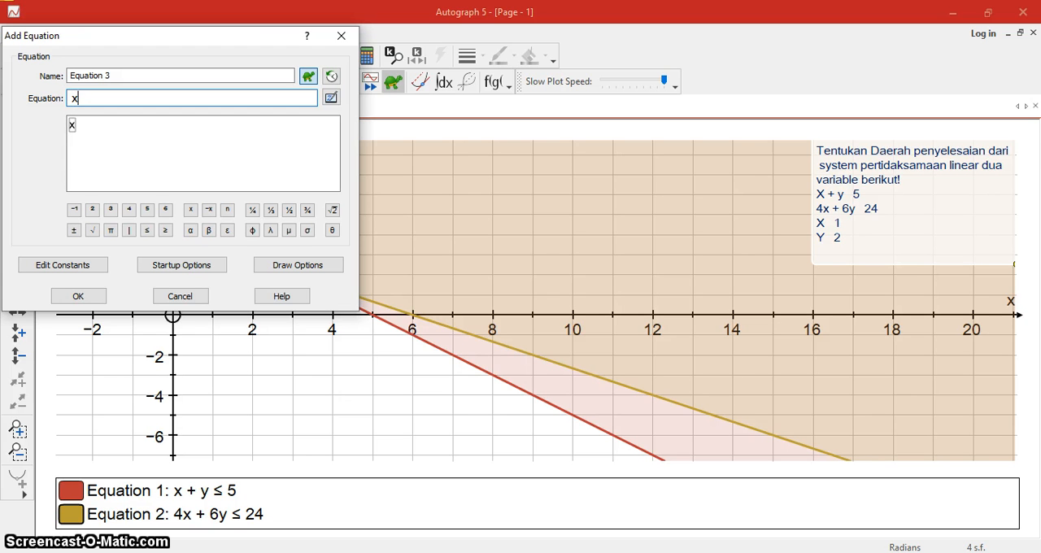
{"action": "left_click", "coordinate": [165, 230]}
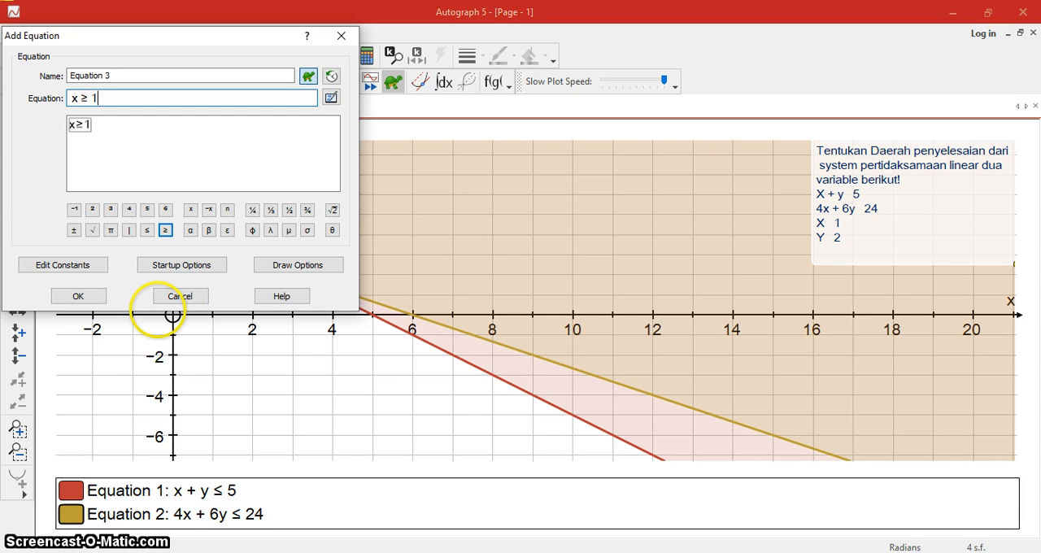
{"action": "left_click", "coordinate": [94, 298]}
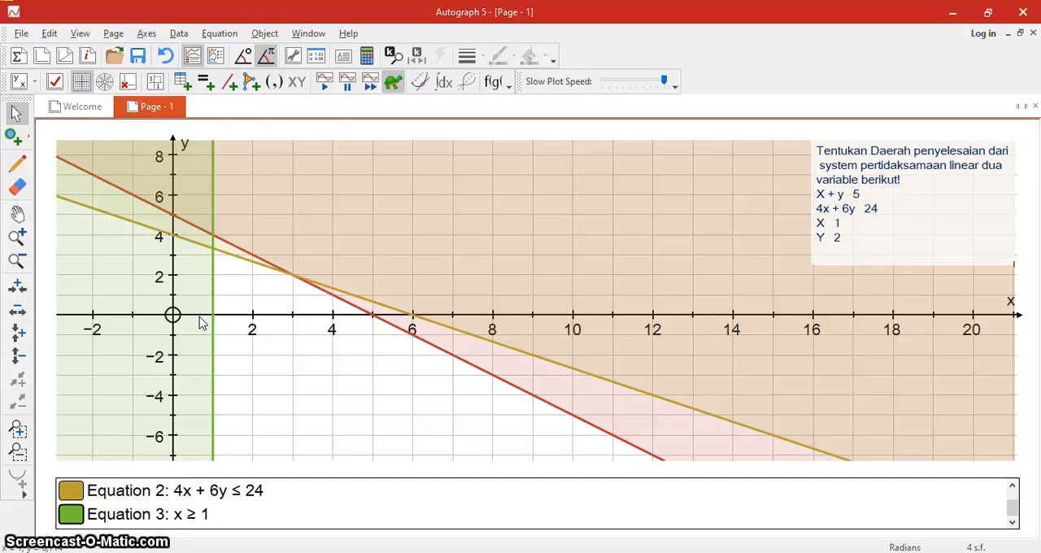
Add the inequality y ≥ 2 as the fourth equation and plot it.
{"action": "left_click", "coordinate": [216, 32]}
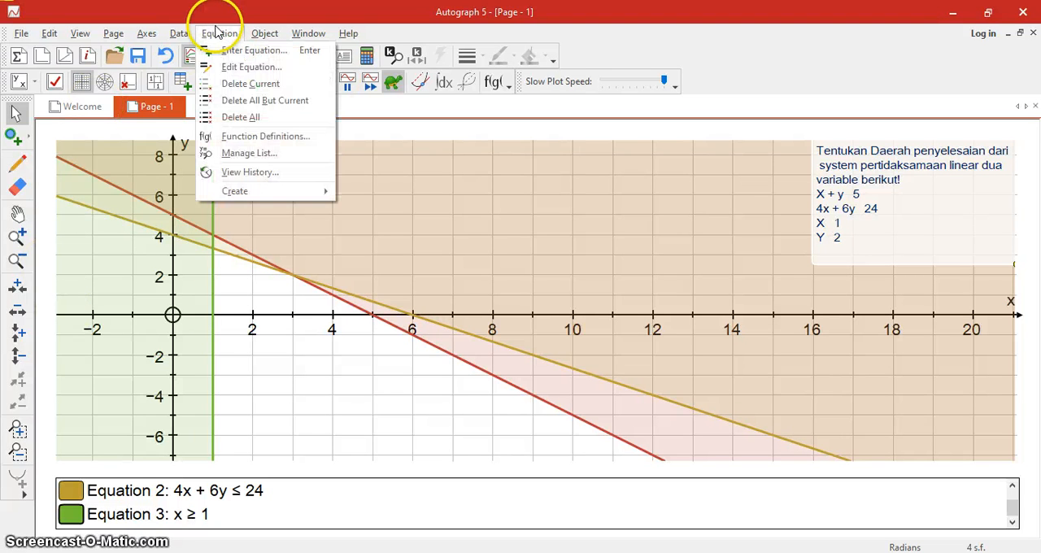
{"action": "left_click", "coordinate": [216, 50]}
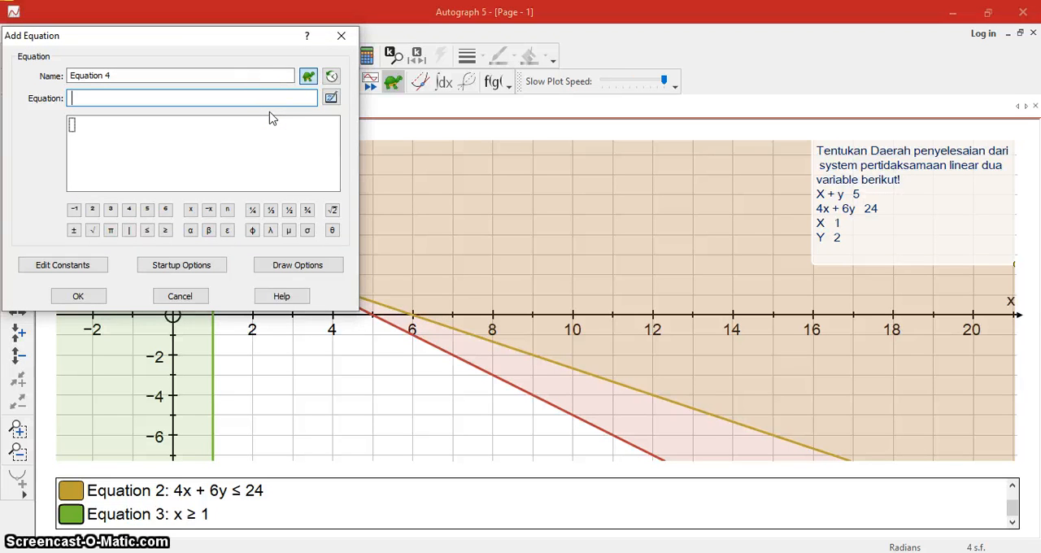
{"action": "type", "text": "y"}
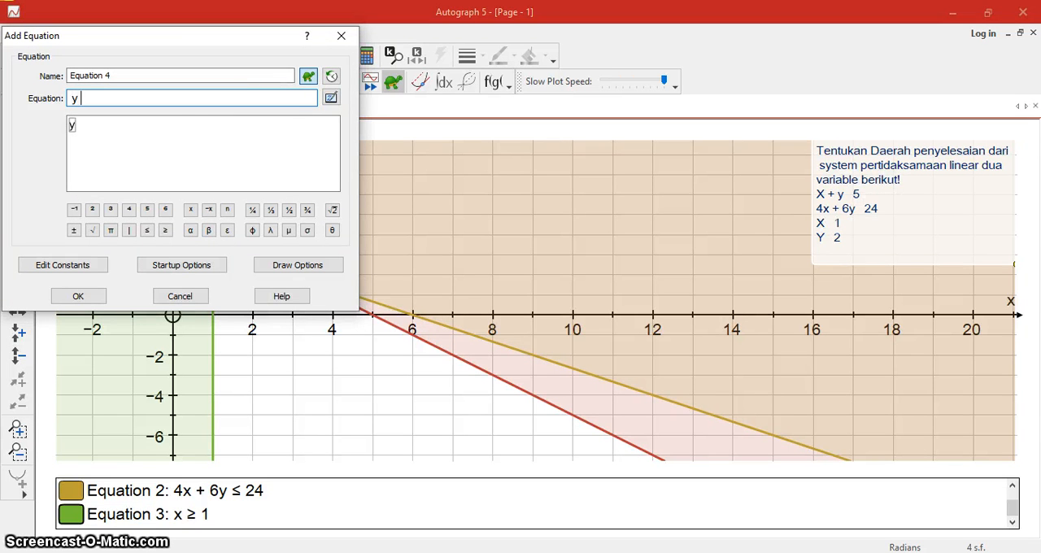
{"action": "left_click", "coordinate": [165, 230]}
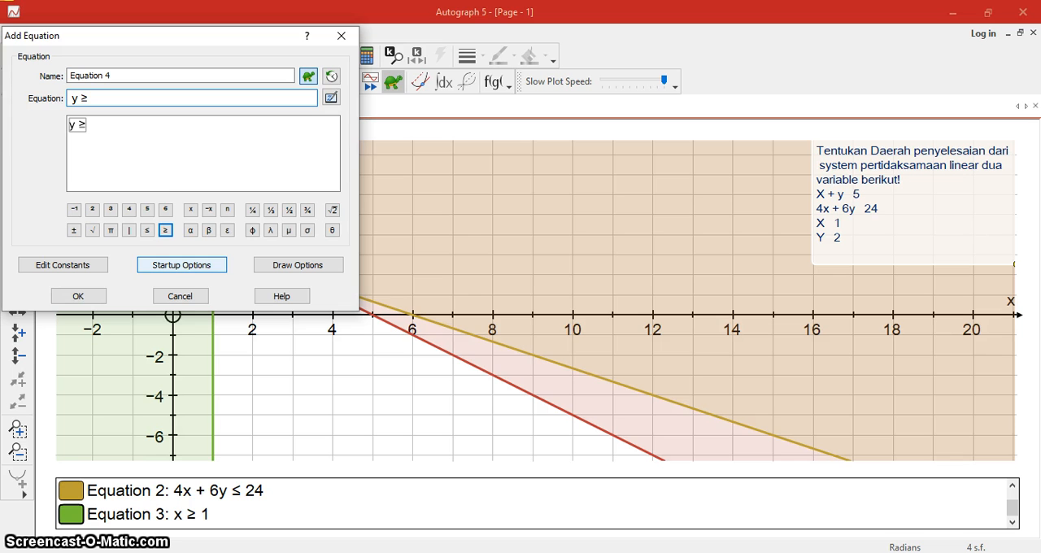
{"action": "type", "text": "2"}
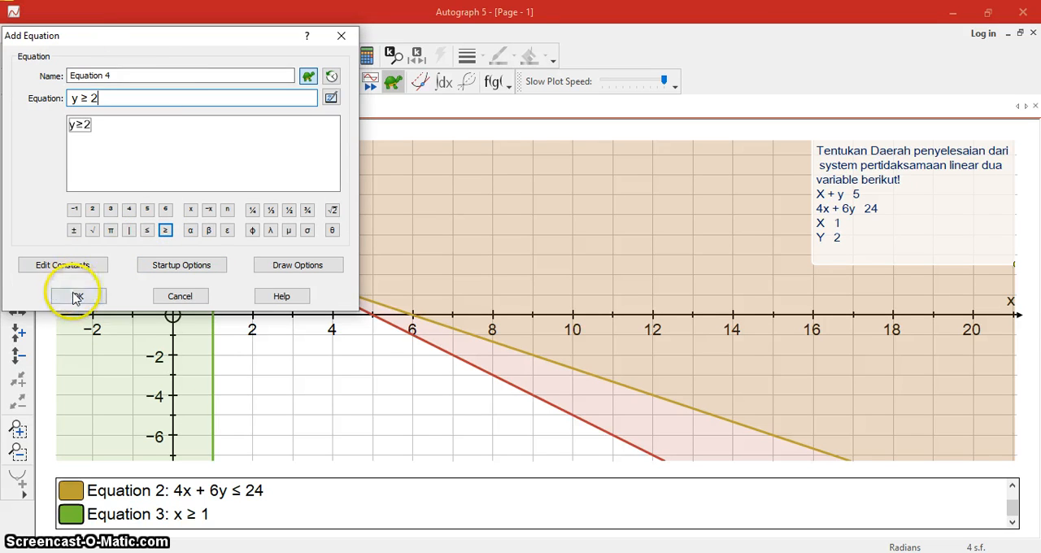
{"action": "left_click", "coordinate": [78, 296]}
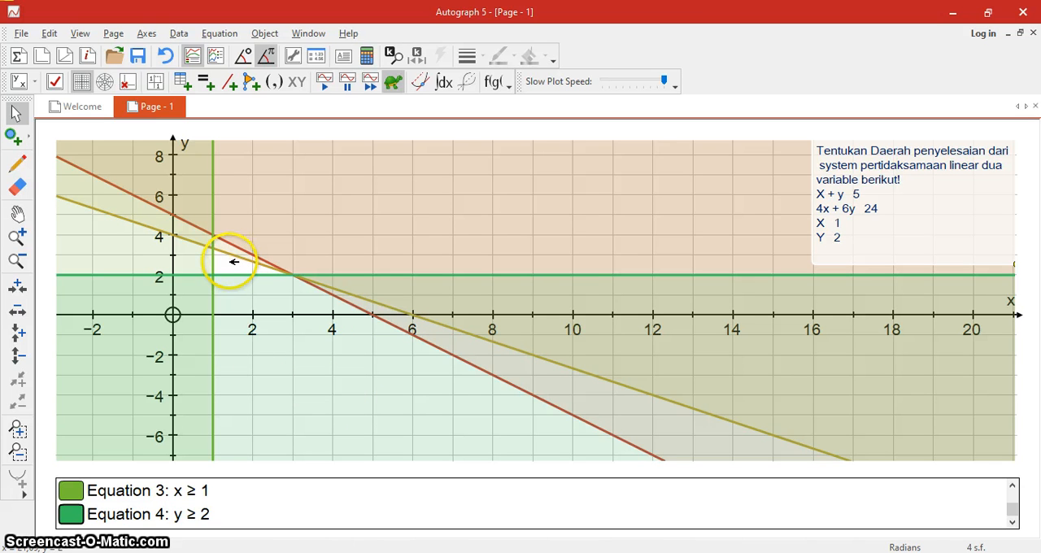
Zoom in on the unshaded solution region between the plotted lines to examine it, and zoom back out to the wider graph.
{"action": "left_click", "coordinate": [18, 238]}
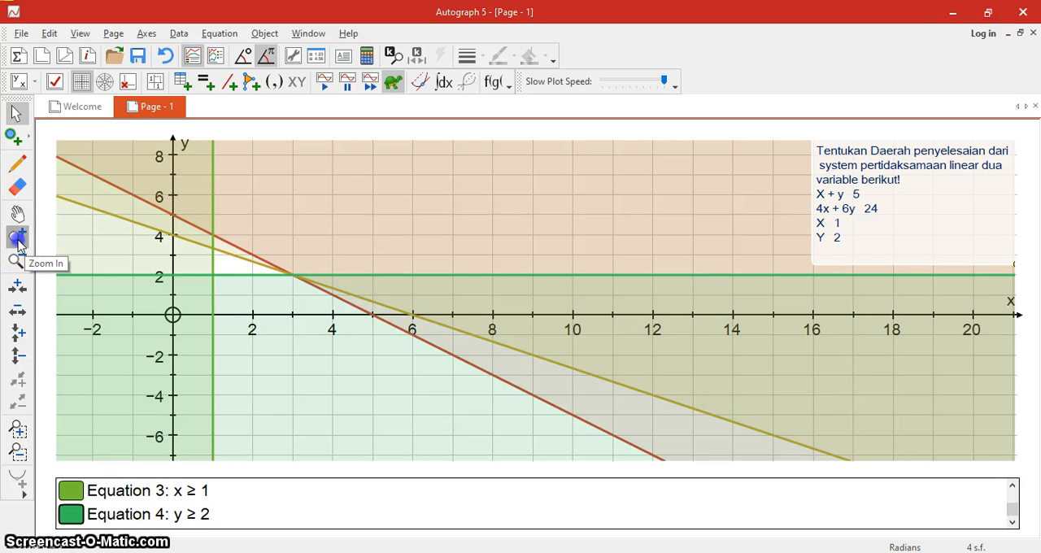
{"action": "left_click", "coordinate": [248, 249]}
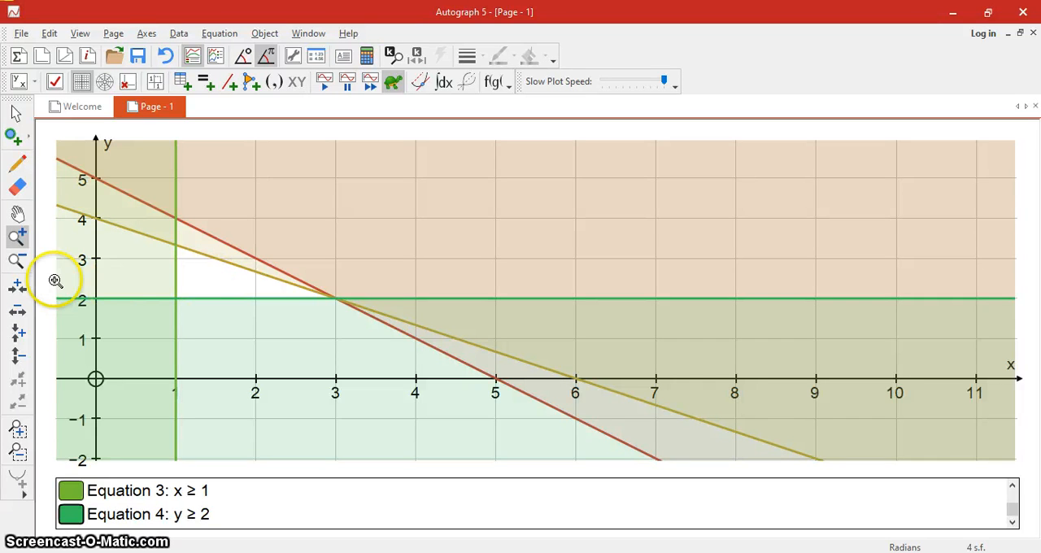
{"action": "left_click", "coordinate": [16, 261]}
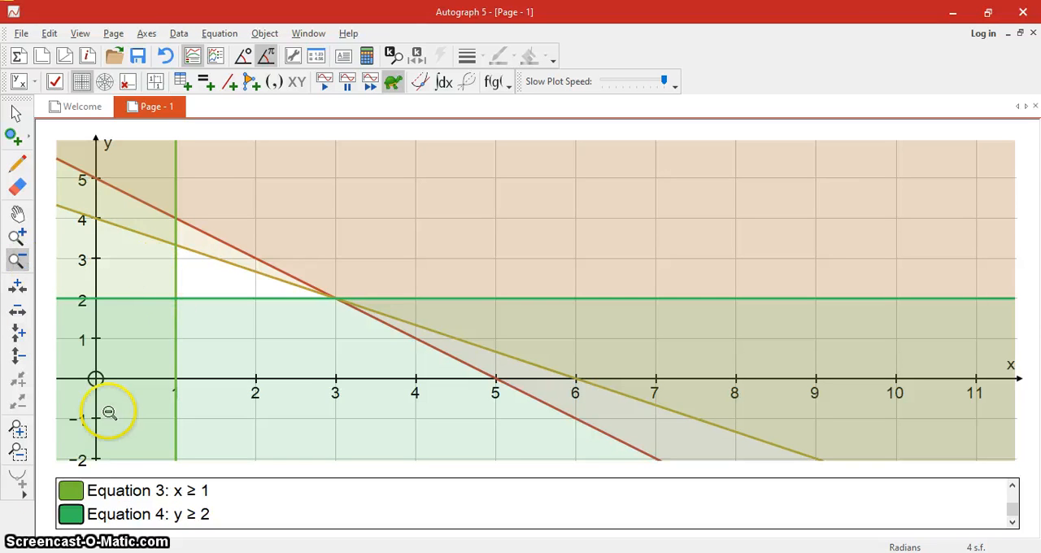
{"action": "left_click", "coordinate": [140, 433]}
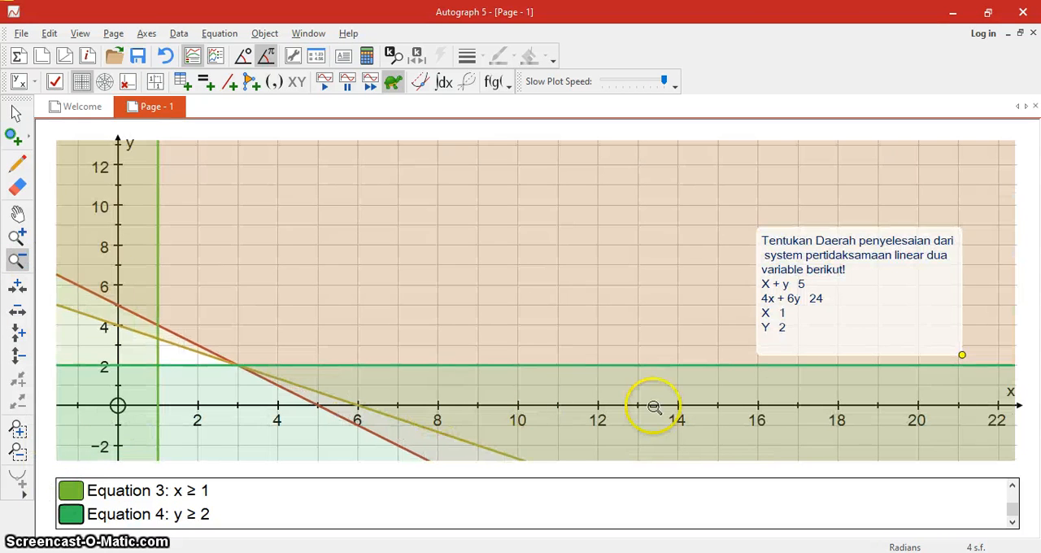